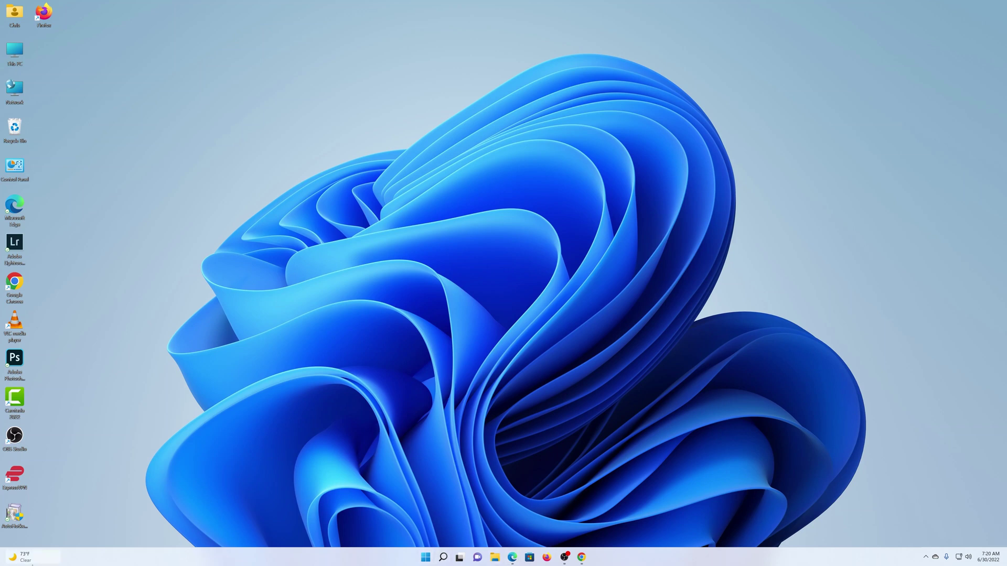
Step: Open and close the weather widgets panel from the taskbar twice
left_click(32, 557)
left_click(395, 467)
left_click(32, 557)
left_click(396, 437)
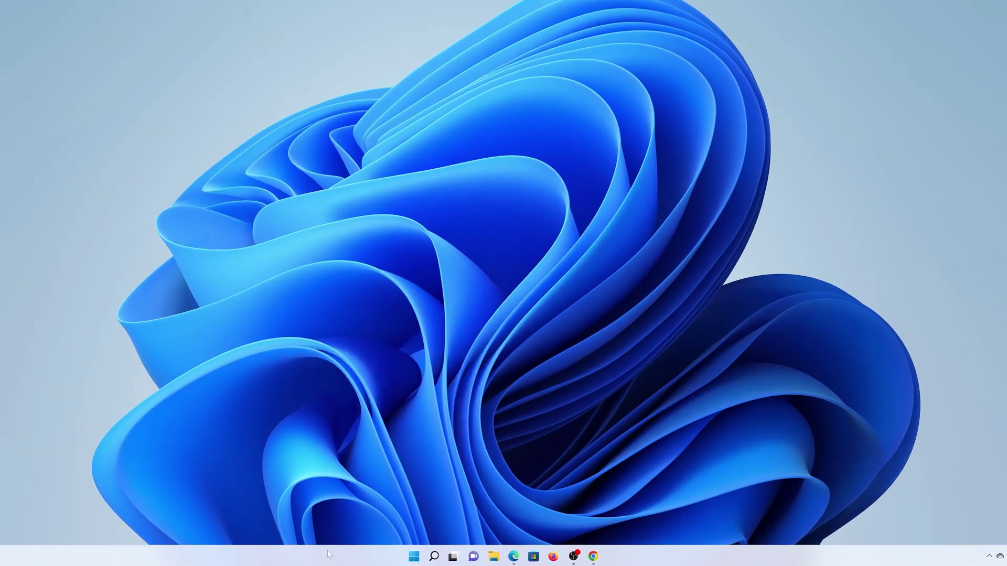
Step: Launch the pinned Settings app from Start and go to Personalization
right_click(311, 556)
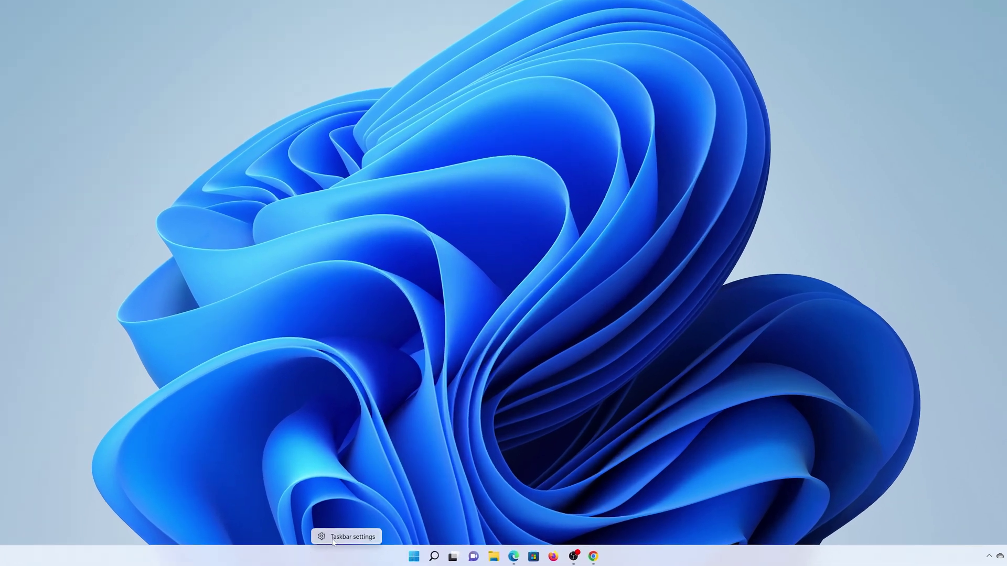
left_click(429, 526)
left_click(414, 556)
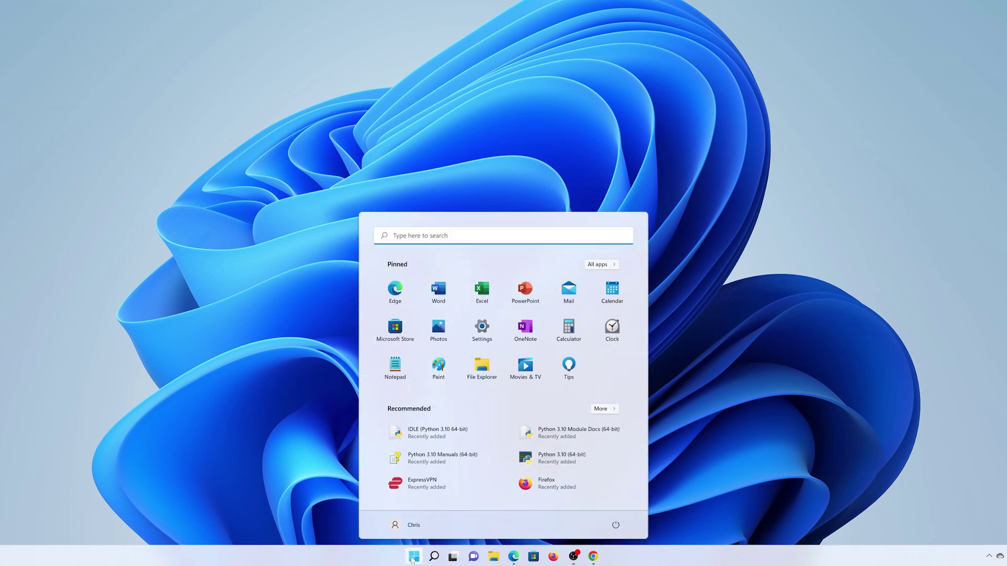
left_click(481, 330)
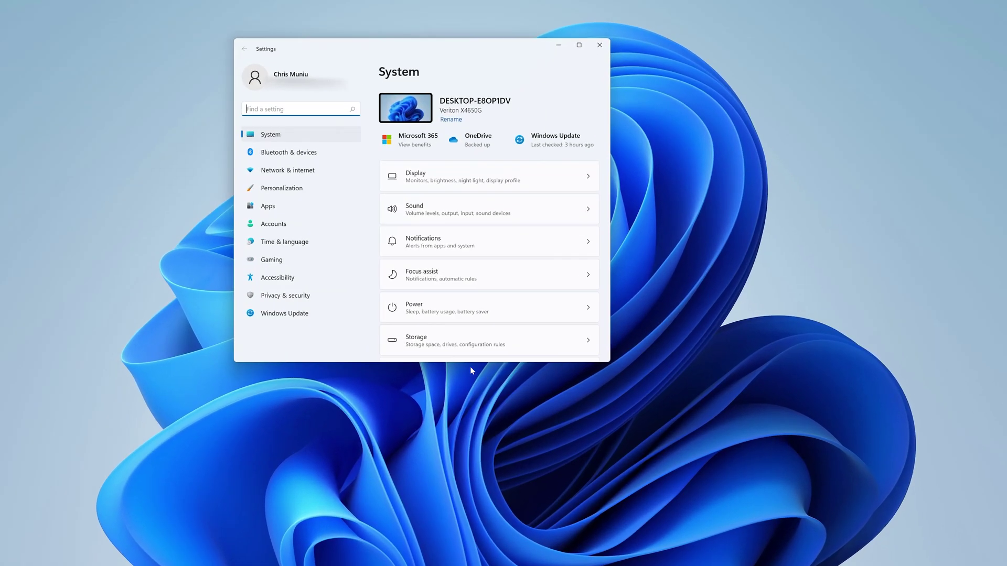
left_click(271, 191)
scroll(487, 264, "down", 3)
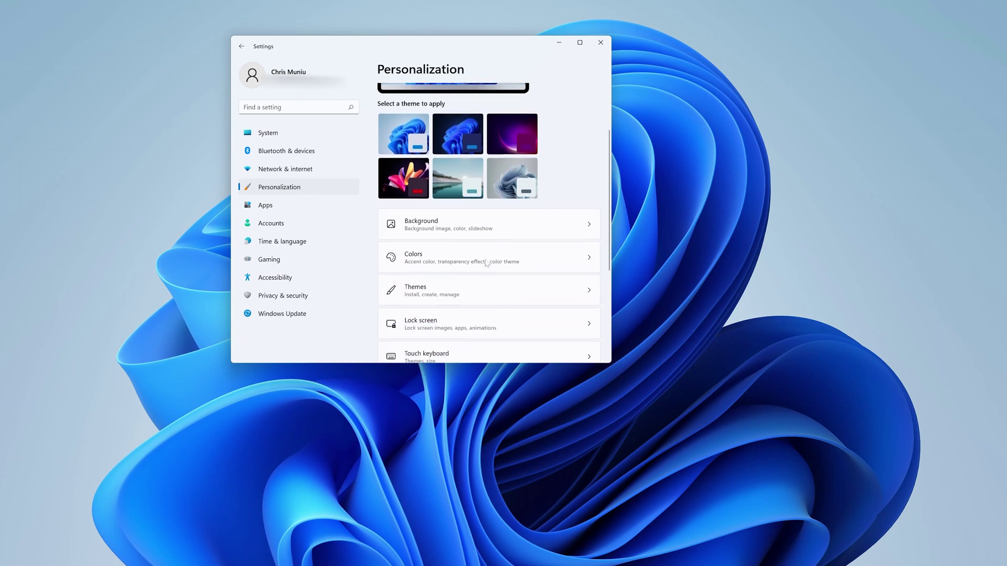
scroll(487, 263, "down", 3)
scroll(487, 262, "down", 1)
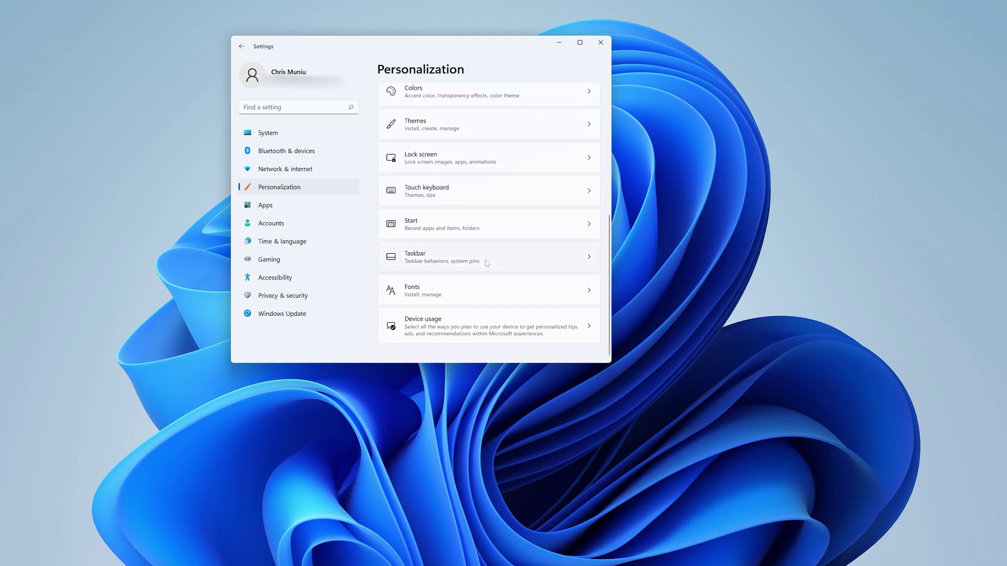
Step: On the Taskbar settings page, leave the Widgets toggle switched Off
left_click(472, 263)
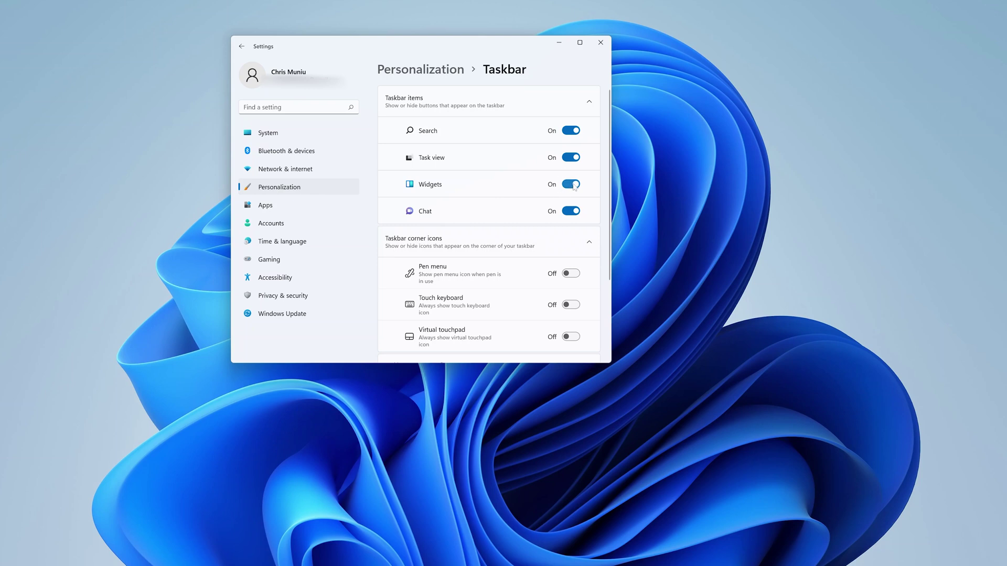
left_click(571, 184)
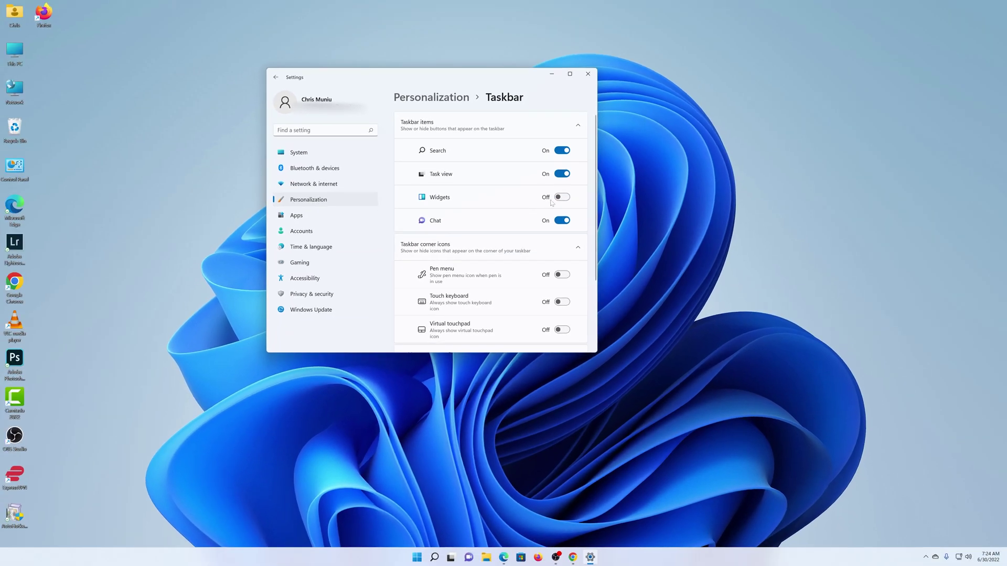
left_click(561, 198)
left_click(562, 198)
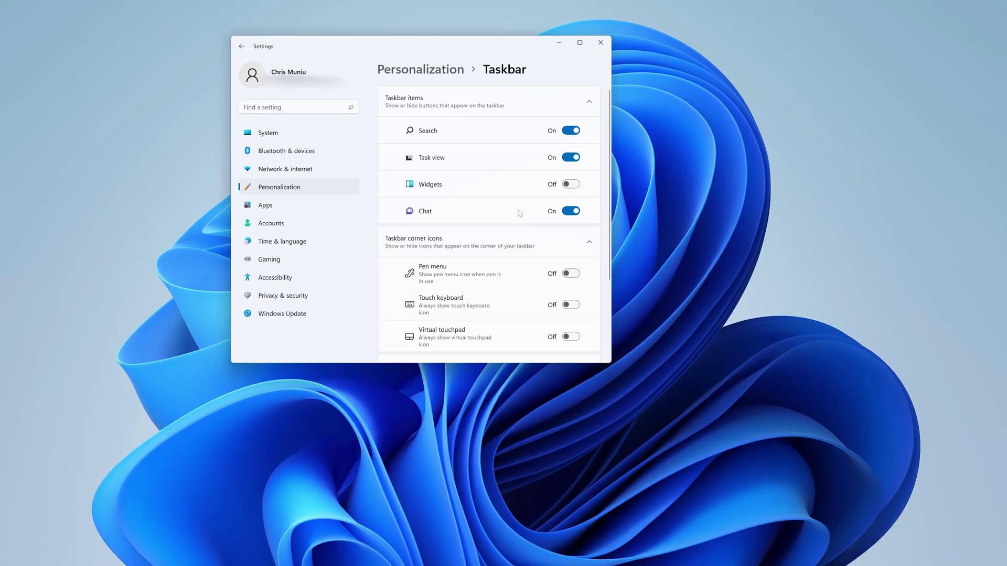
scroll(519, 213, "down", 3)
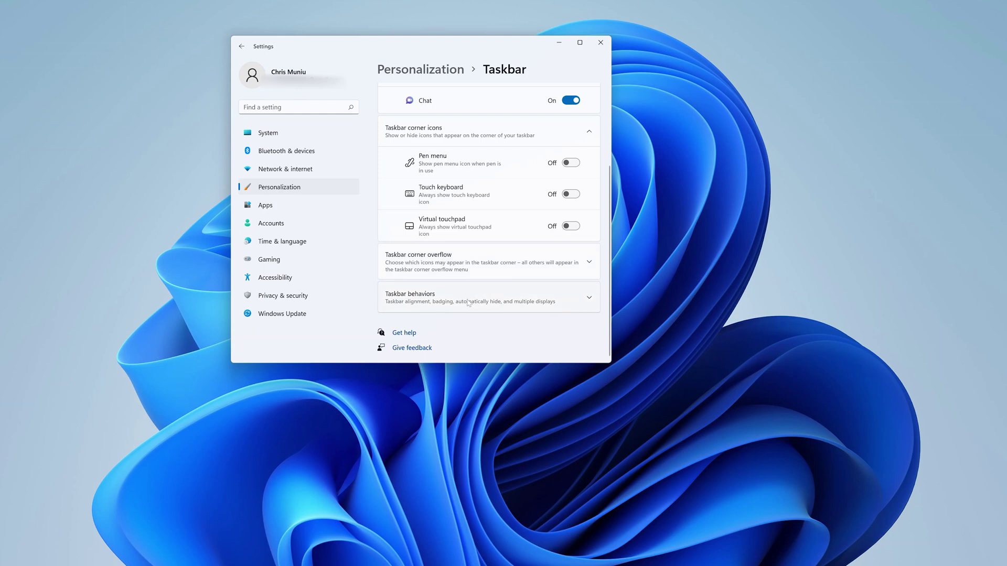
Step: Under Taskbar behaviors, set Taskbar alignment to Left
left_click(468, 302)
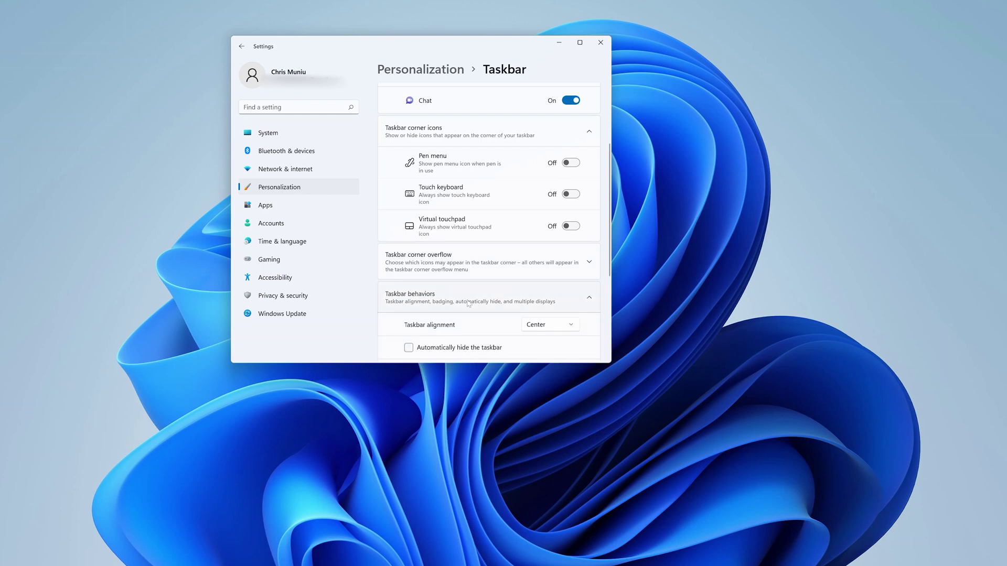
scroll(468, 303, "down", 5)
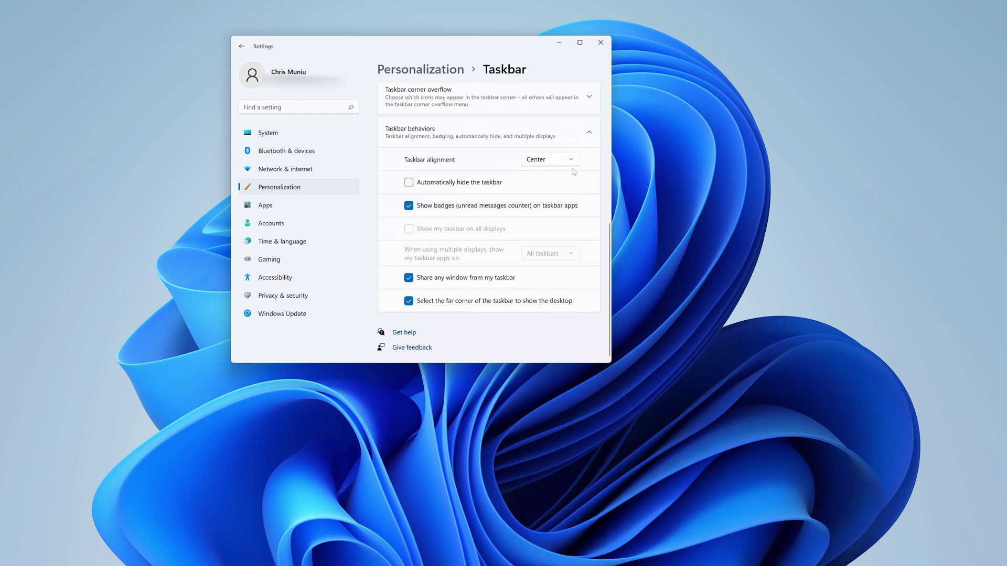
left_click(561, 164)
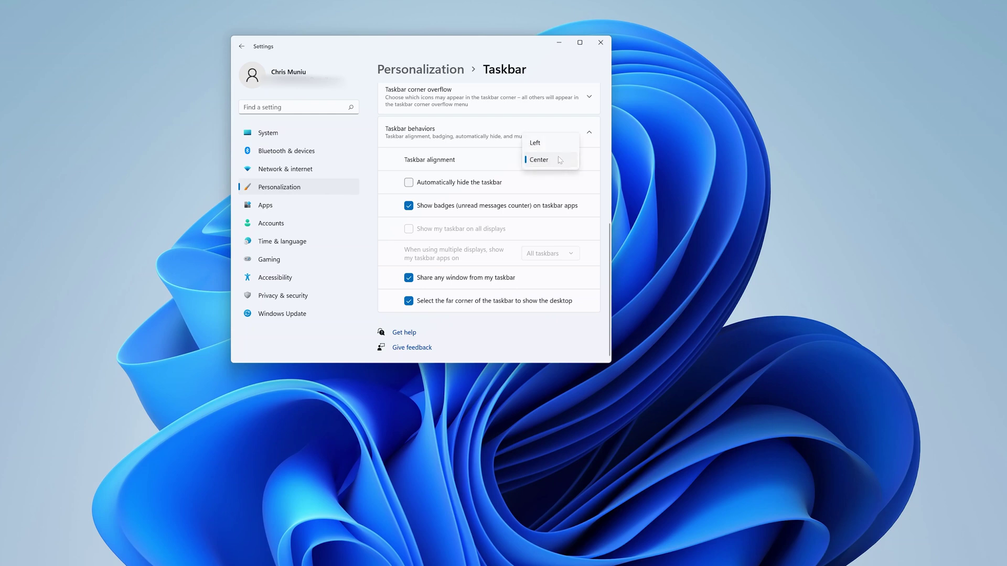
left_click(560, 145)
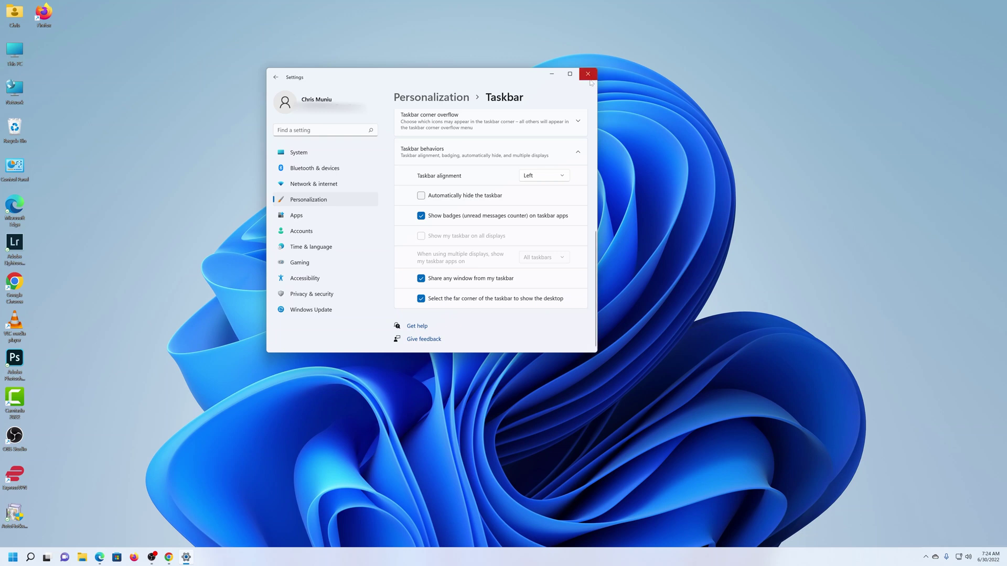
Step: Close Settings and open the Start menu from the left-aligned Start button
left_click(588, 75)
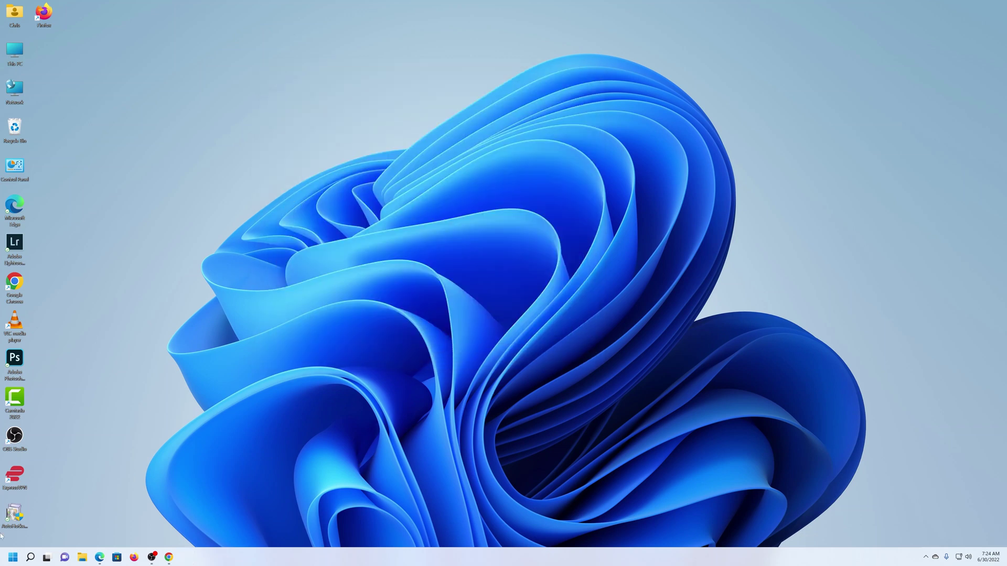
left_click(13, 557)
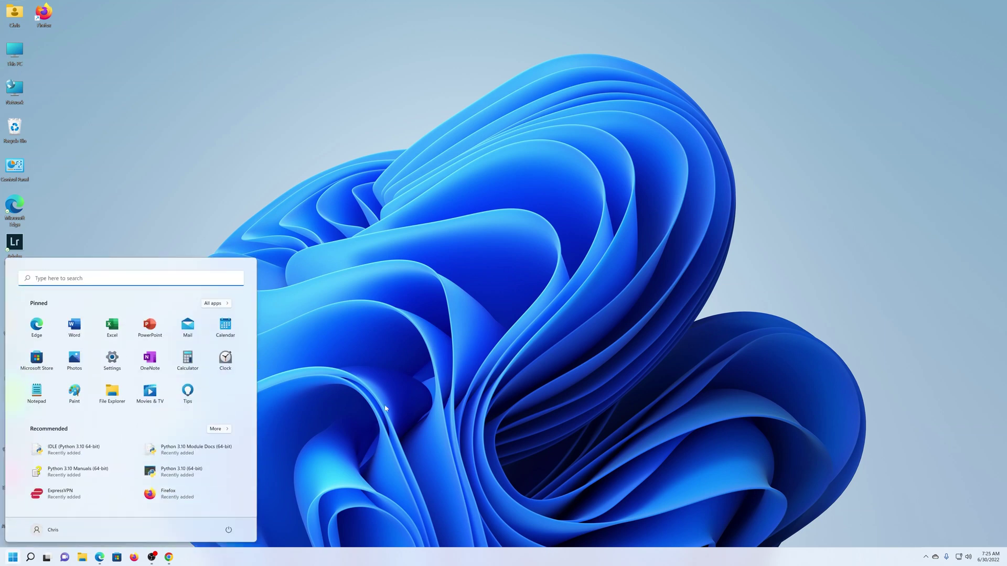